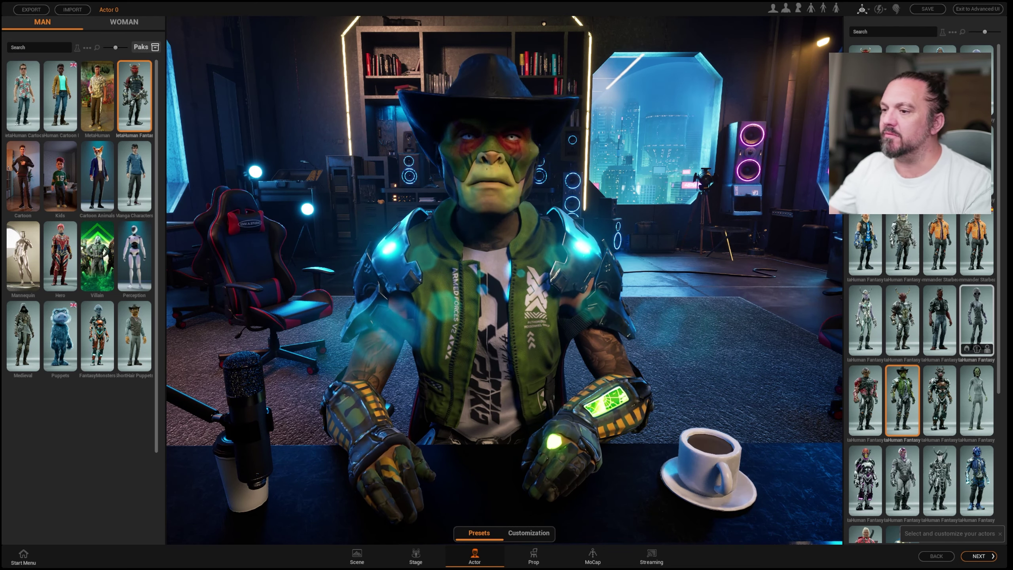
Show the cowboy-hat alien's customization: name, personality, voice and facial animation.
left_click(528, 533)
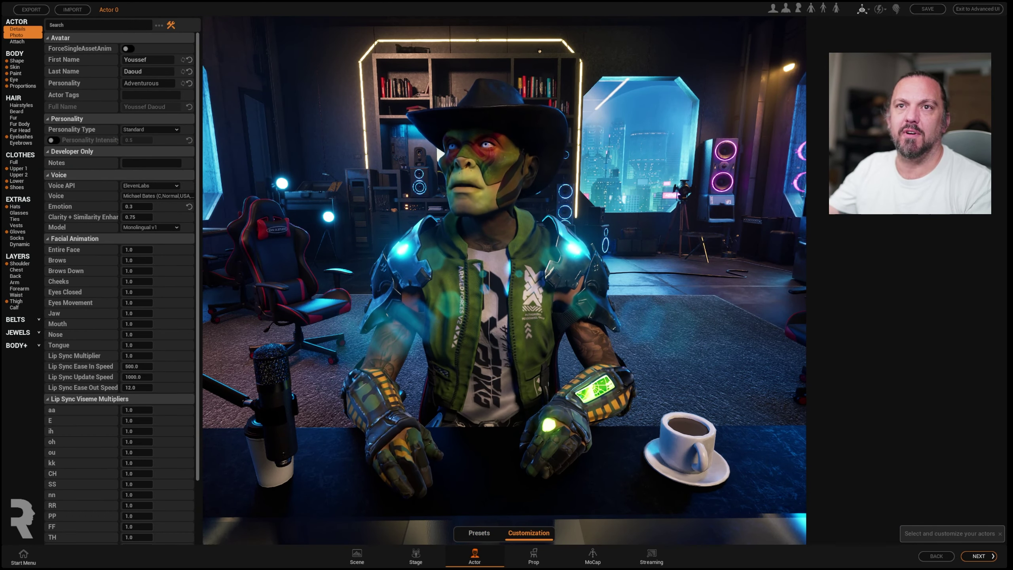
Try several Upper 1 tops, including the orange striped polo, ending on the black vest with red shirt.
left_click(16, 35)
left_click(19, 167)
left_click(100, 182)
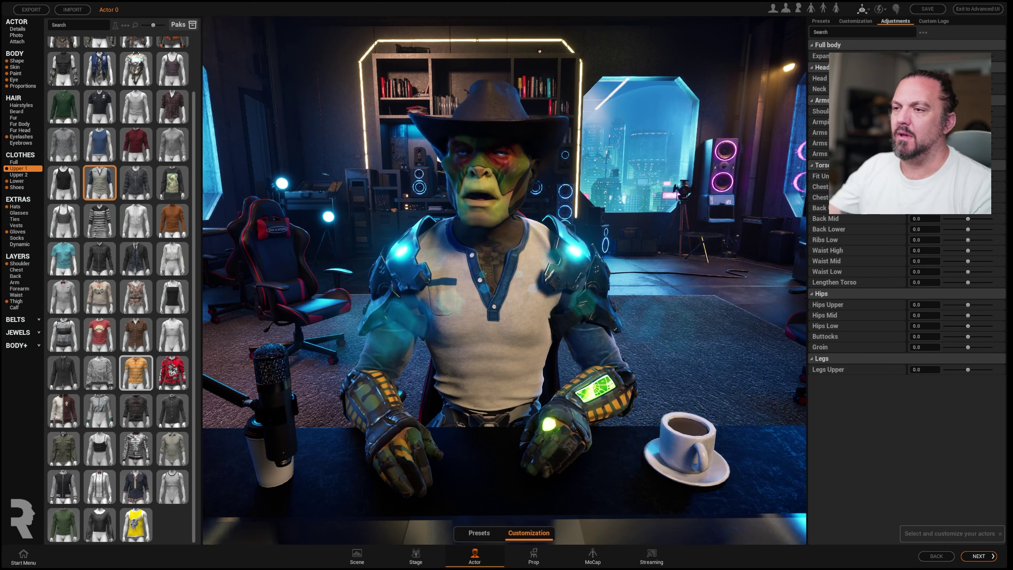
left_click(136, 372)
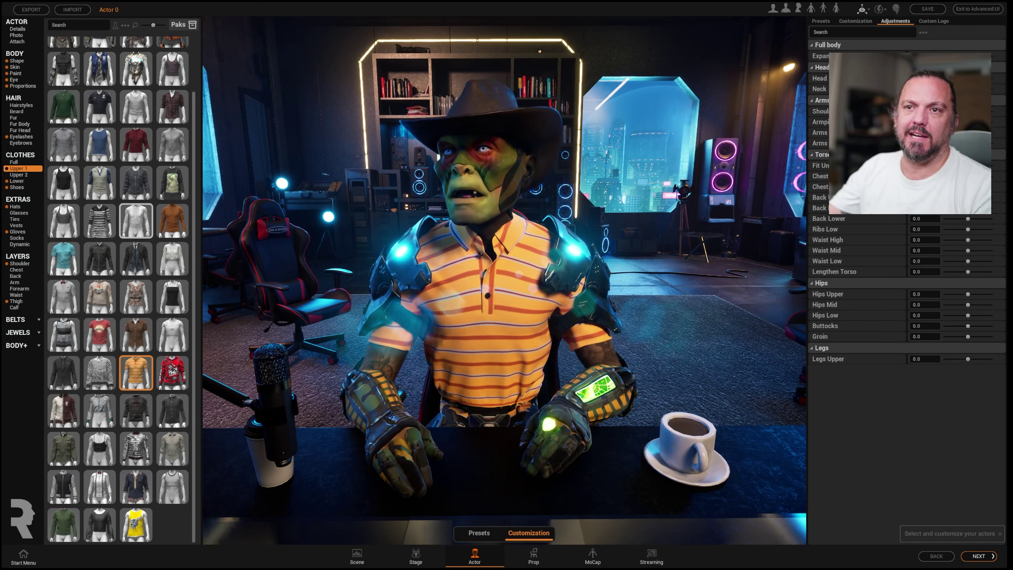
left_click(100, 69)
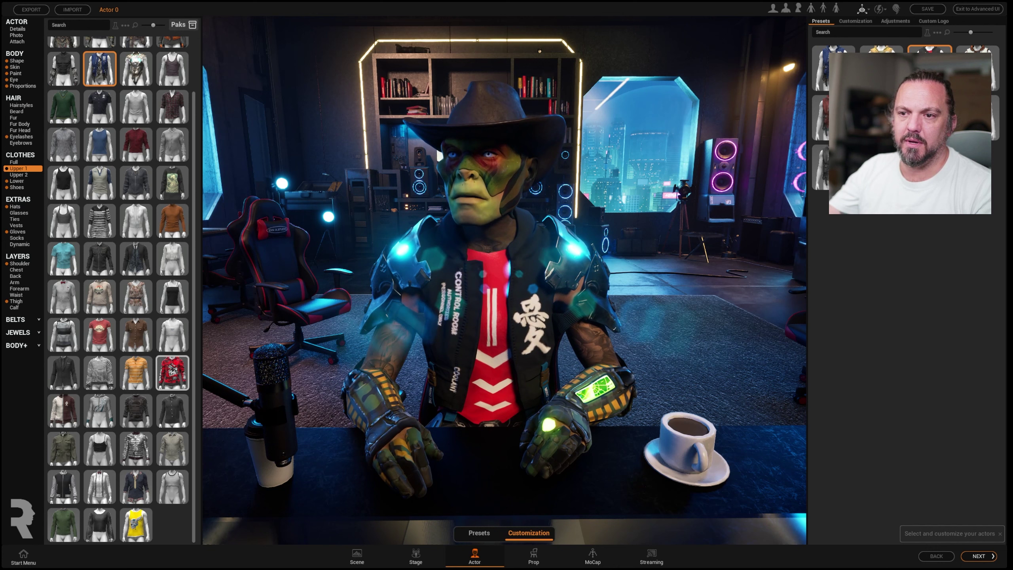
scroll(64, 373, "up", 1)
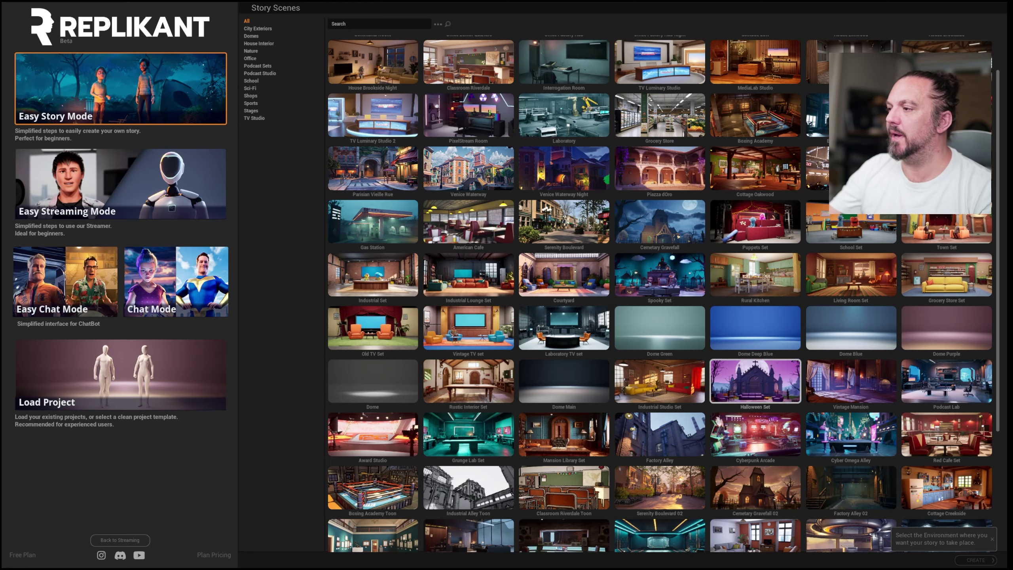
scroll(659, 332, "down", 3)
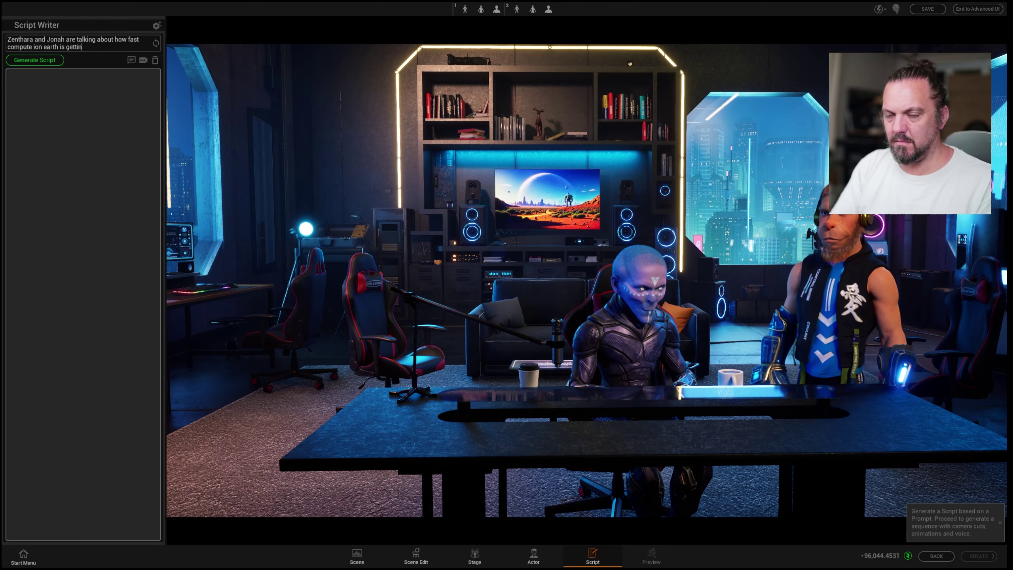
Generate the Zenthara–Jonah script about Earth's fast-evolving computers from the prompt.
left_click(34, 60)
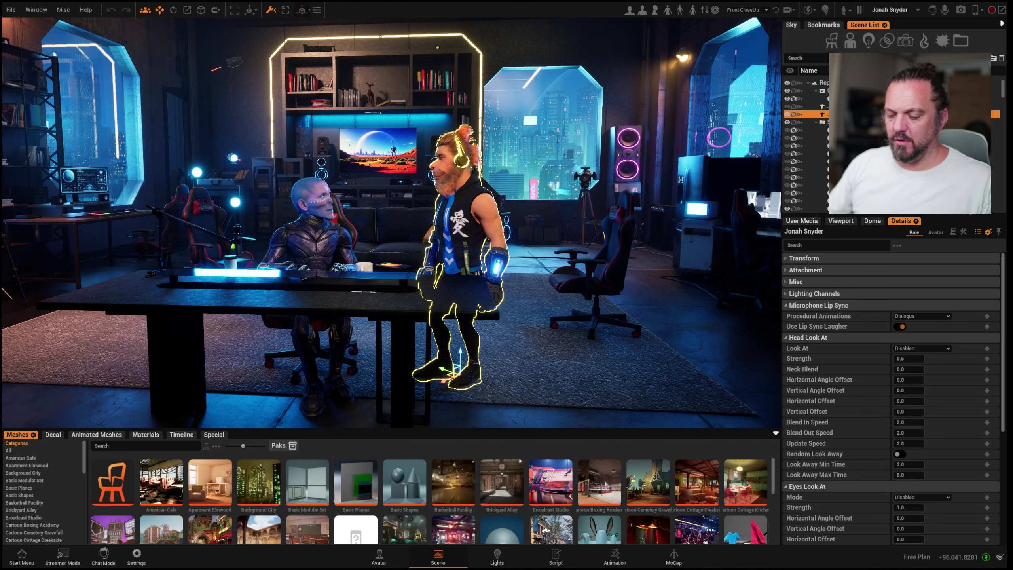
type("lapt")
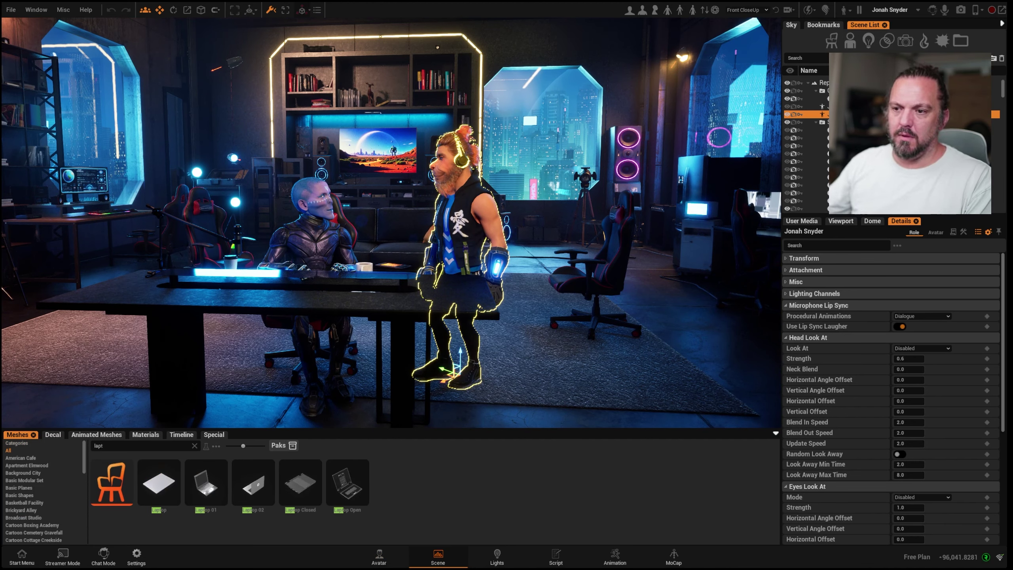
Place Laptop 02 on the desk facing the camera and delete the right gaming chair.
left_click_drag(206, 482, 305, 285)
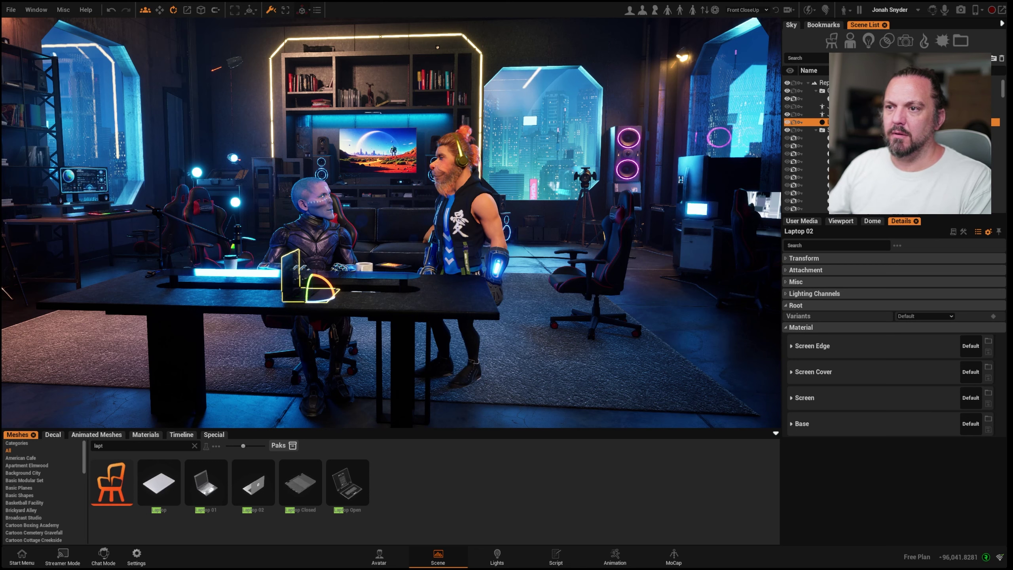
left_click_drag(324, 277, 340, 289)
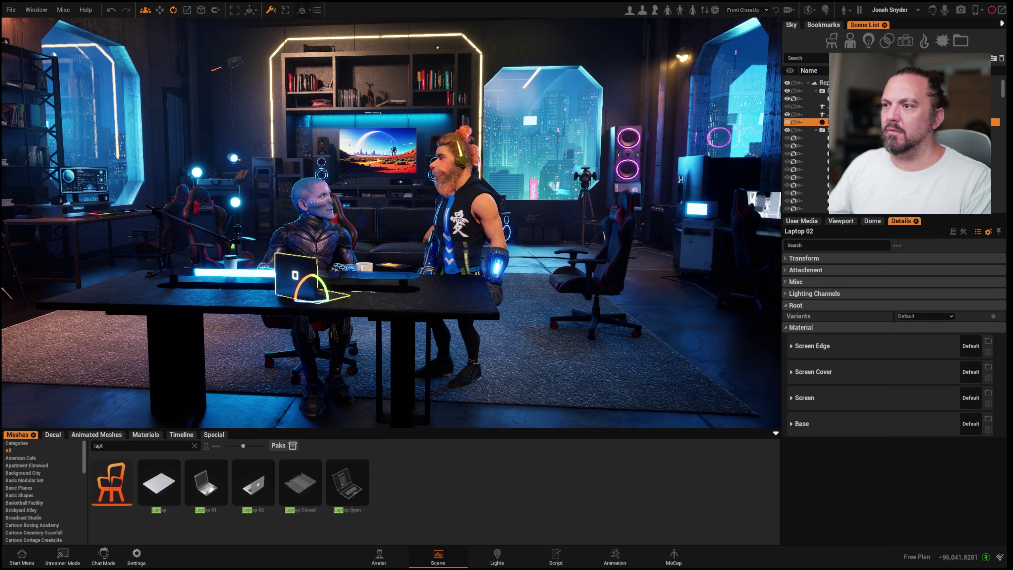
left_click(601, 274)
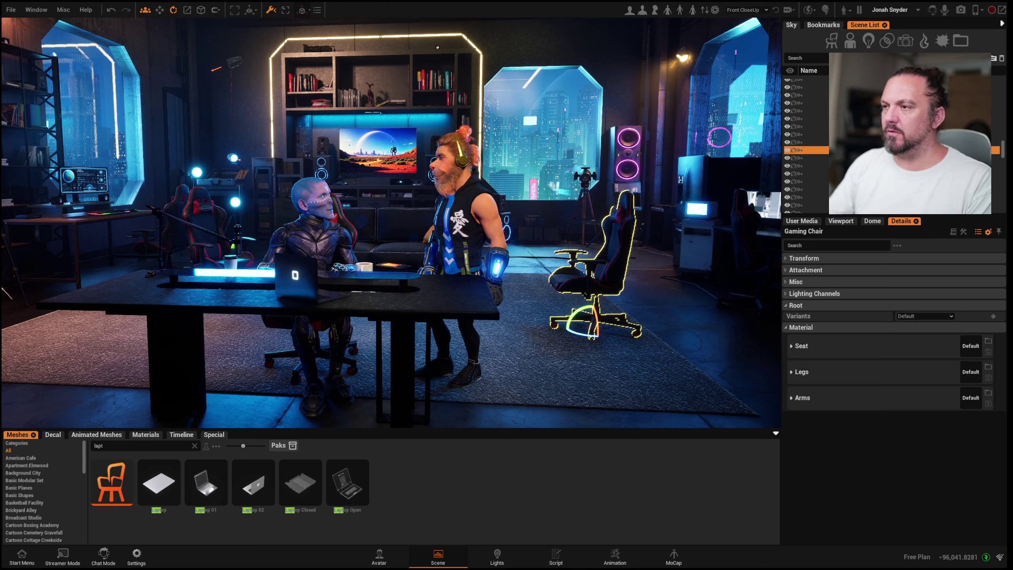
key("Delete")
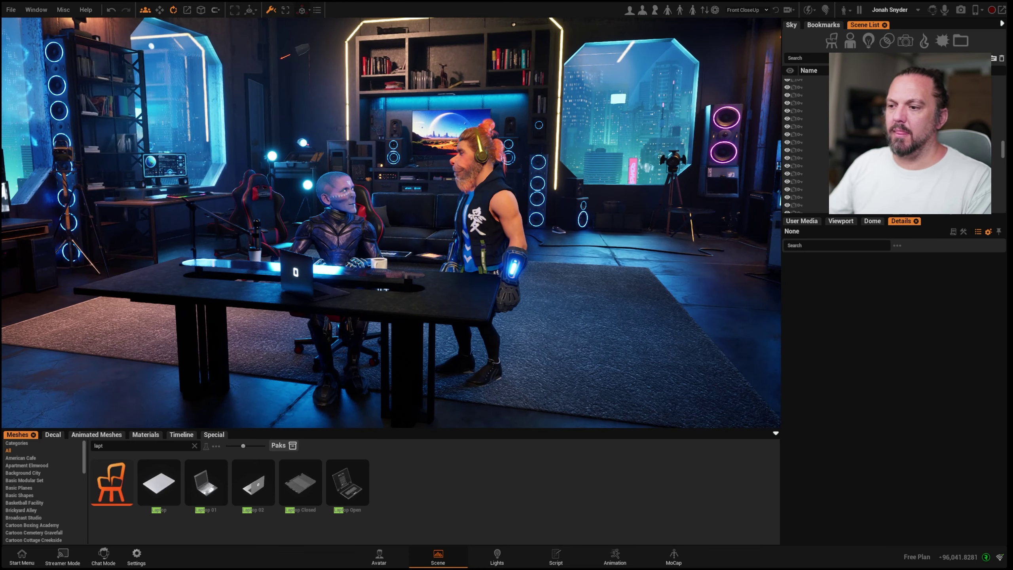
Relight the studio with the S5 Blue and Purple rig after trying M12 Neon Dream.
left_click(497, 557)
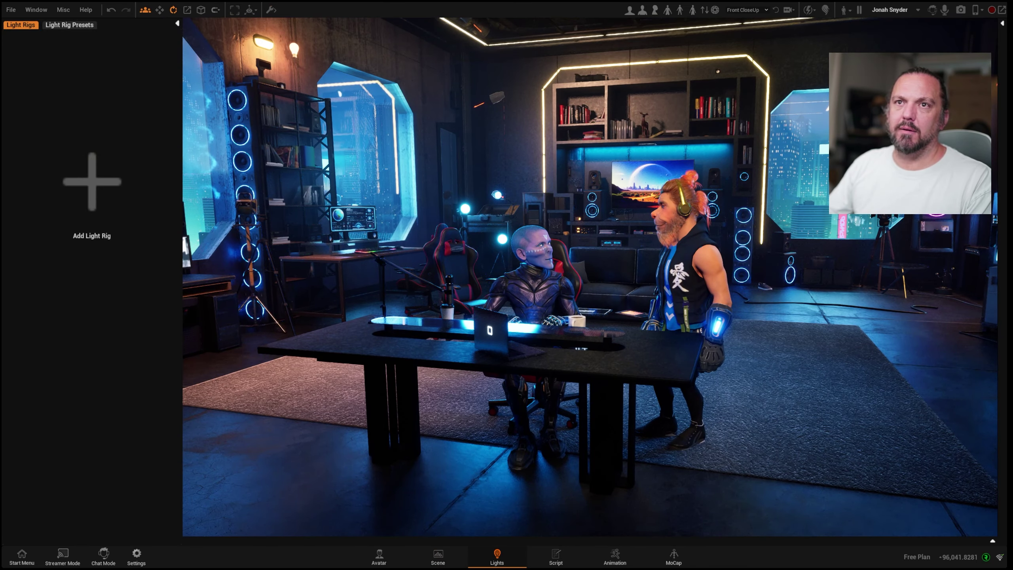
left_click(70, 24)
left_click(151, 255)
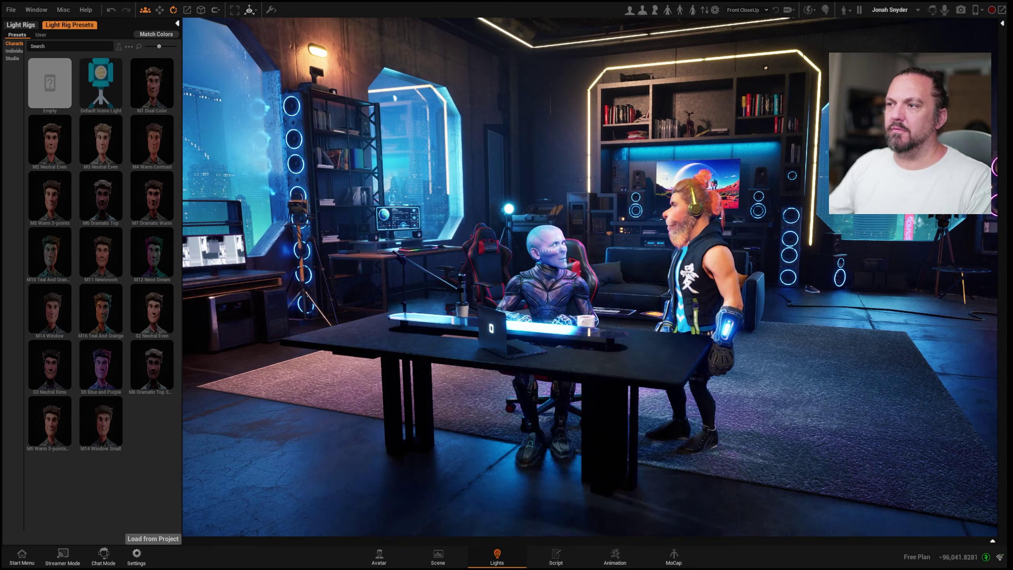
left_click(101, 366)
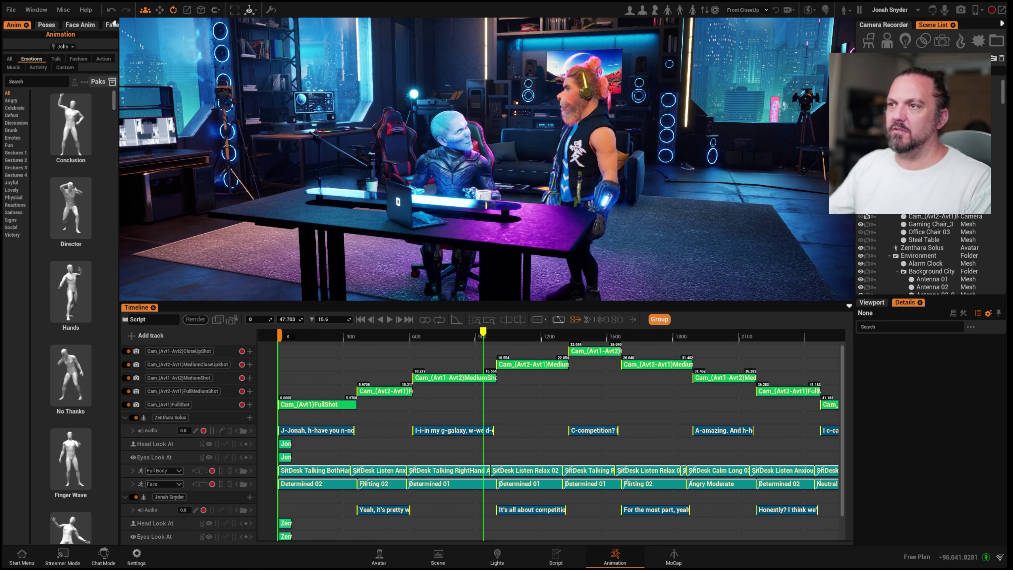
Pilot the Cam_(Avt1)FullShot camera lower and further back from the opening shot.
left_click_drag(717, 333, 338, 332)
left_click(317, 404)
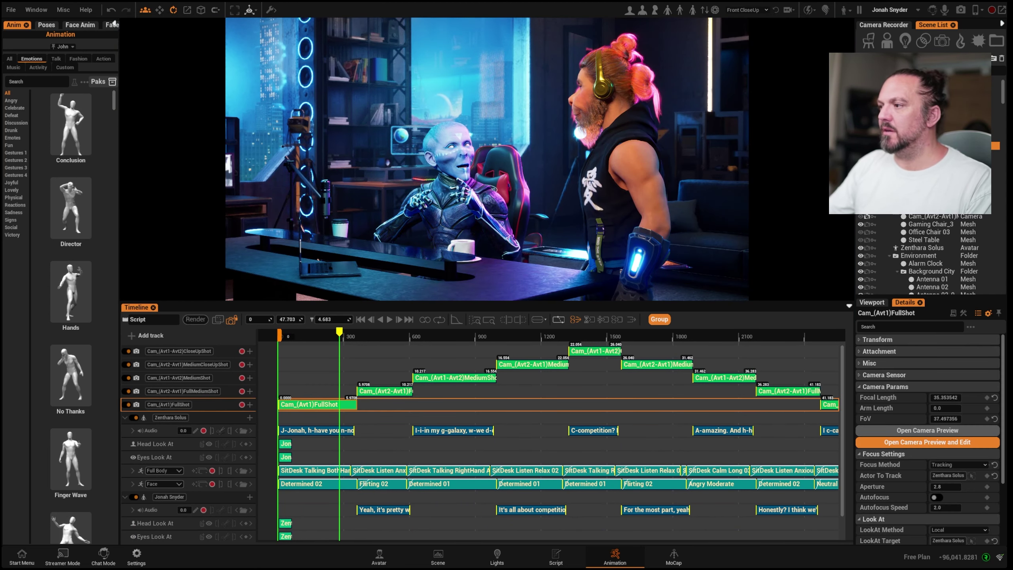
left_click(927, 442)
key("s")
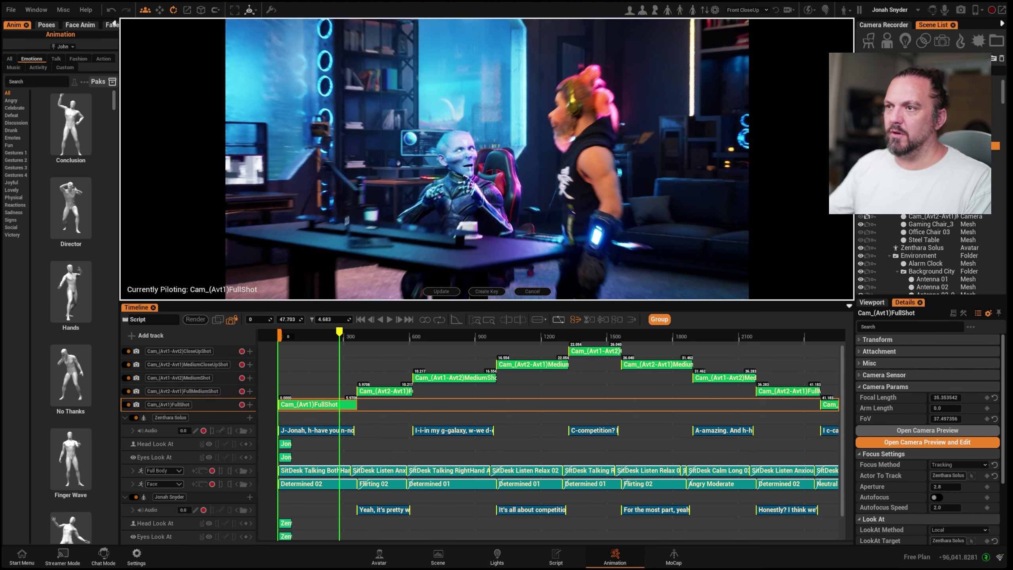
key("s")
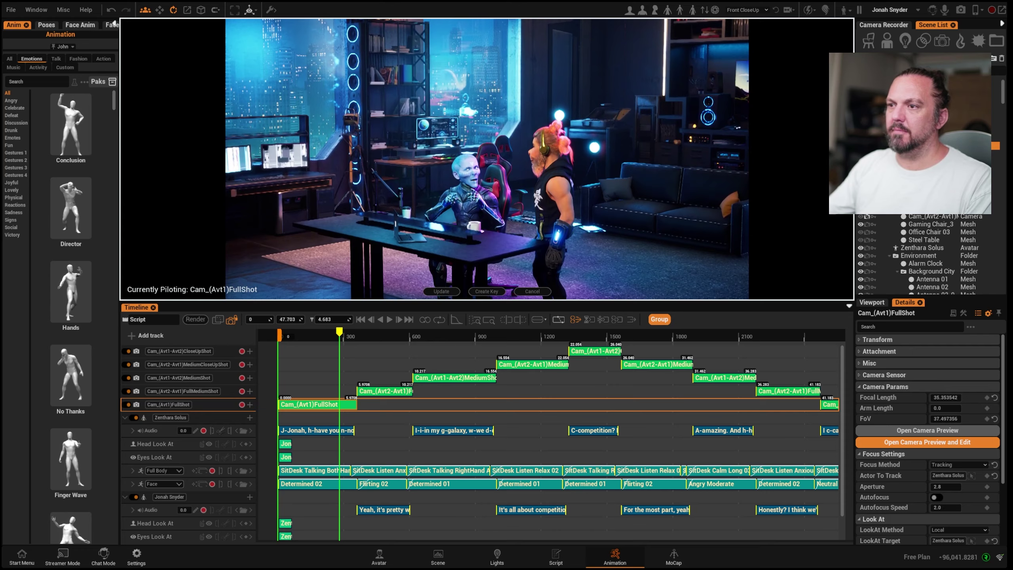
key("Escape")
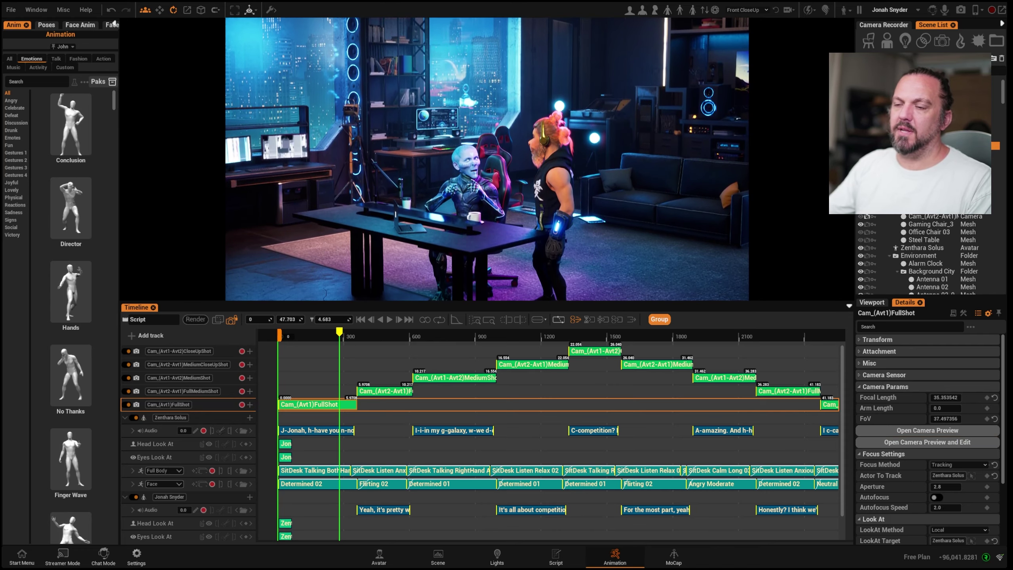
key("Right")
key("Right")
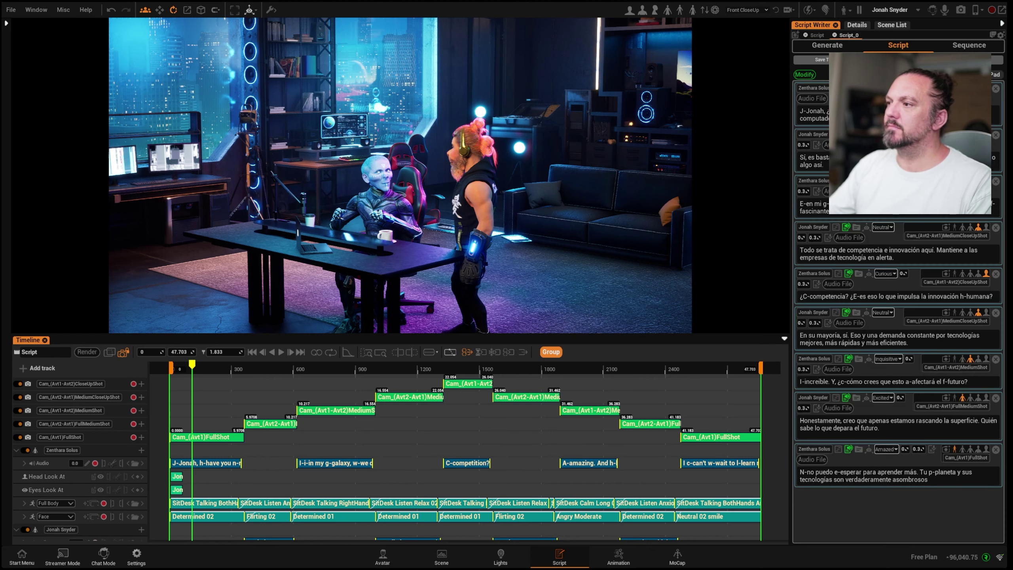
Rebuild the sequence from the Spanish script and preview it full screen.
left_click(968, 46)
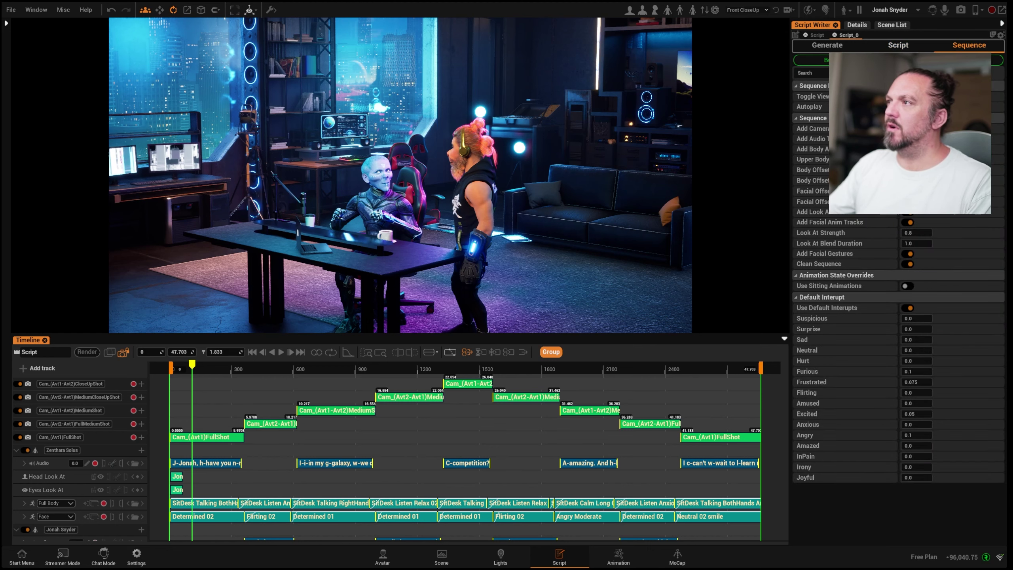
left_click(894, 61)
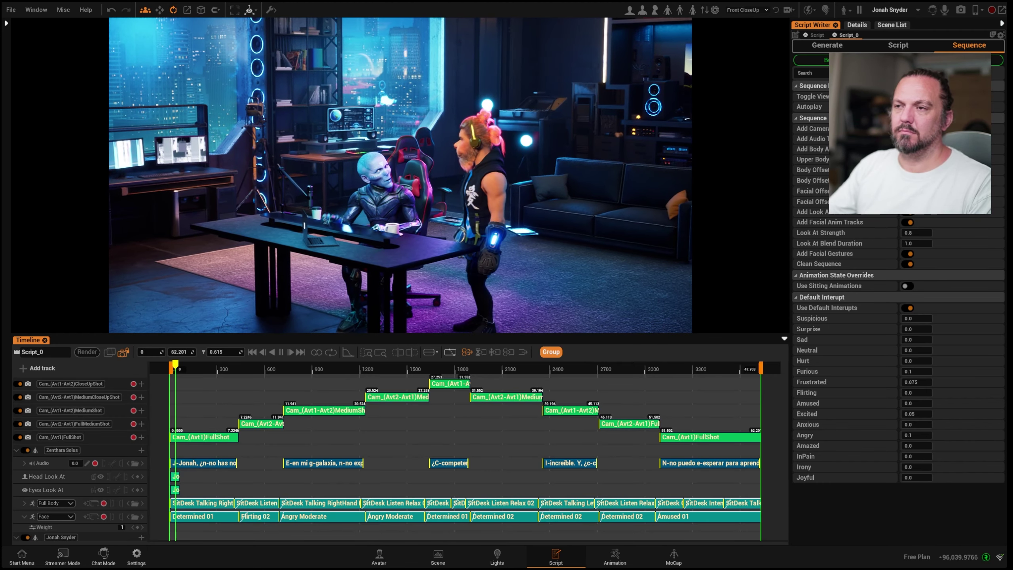
key("Tab")
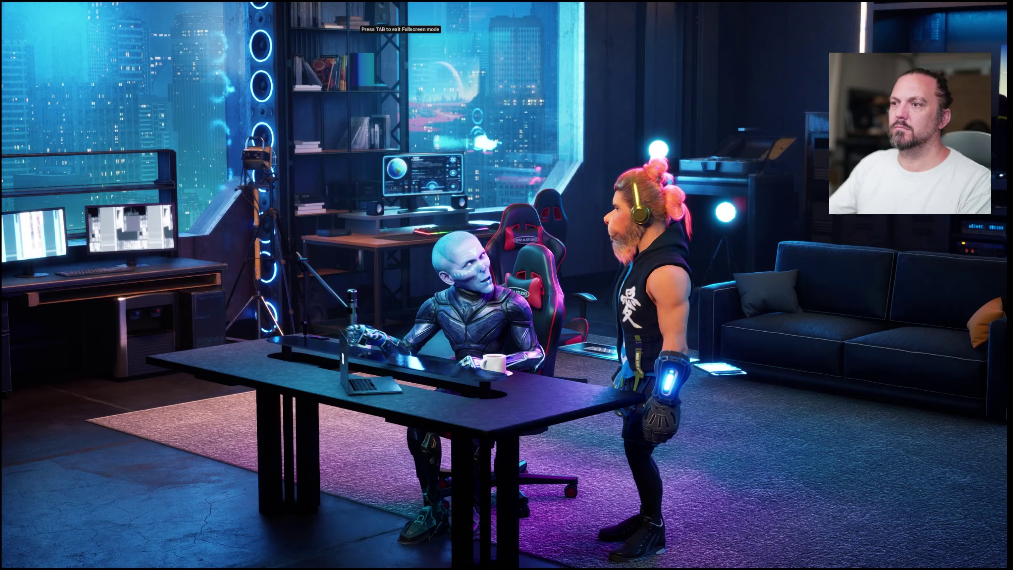
key("Tab")
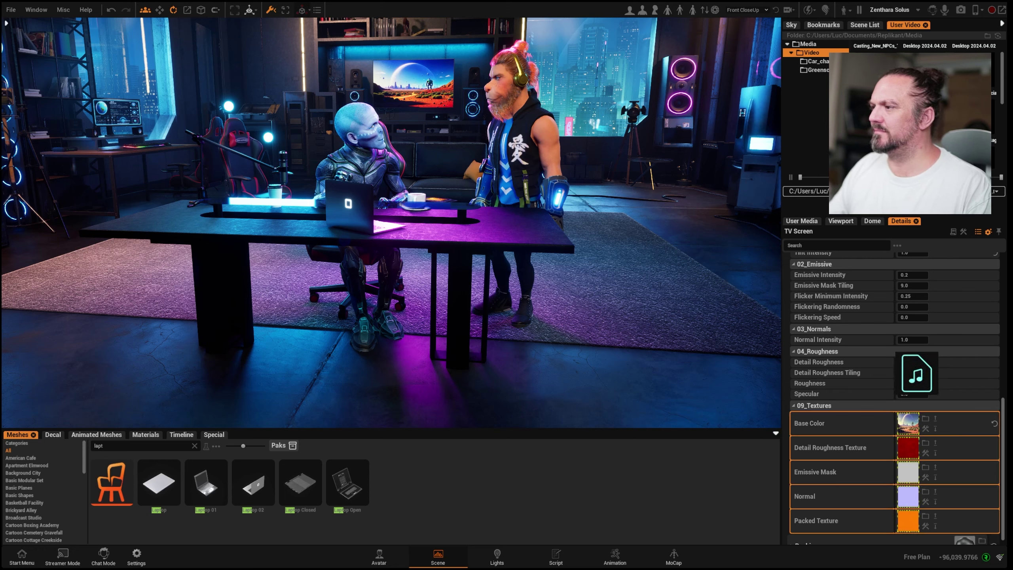
Clear the TV Screen base color, add the Jensen_Huang clip to the Video track, and play it.
left_click_drag(920, 373, 907, 424)
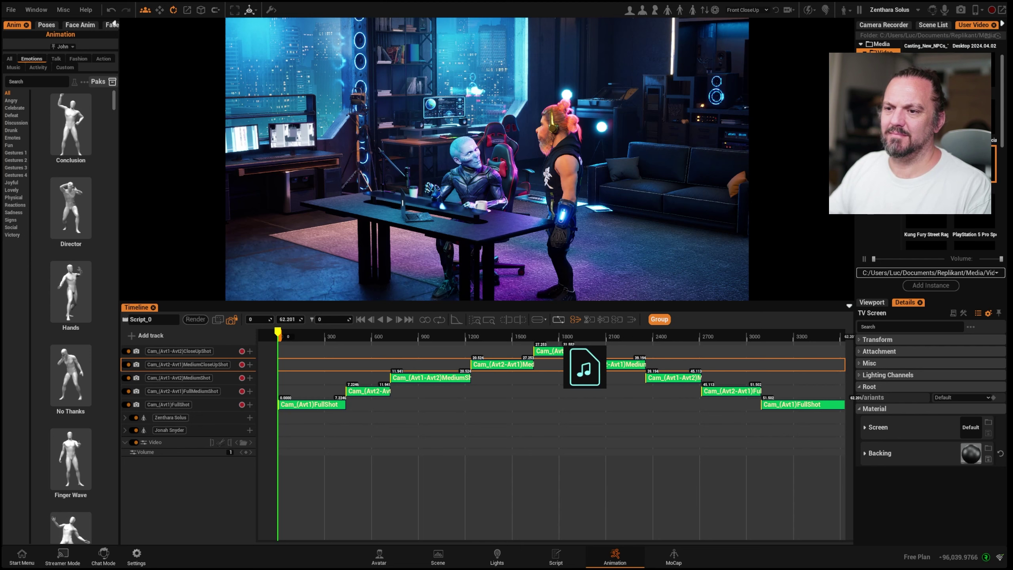
left_click_drag(985, 162, 316, 441)
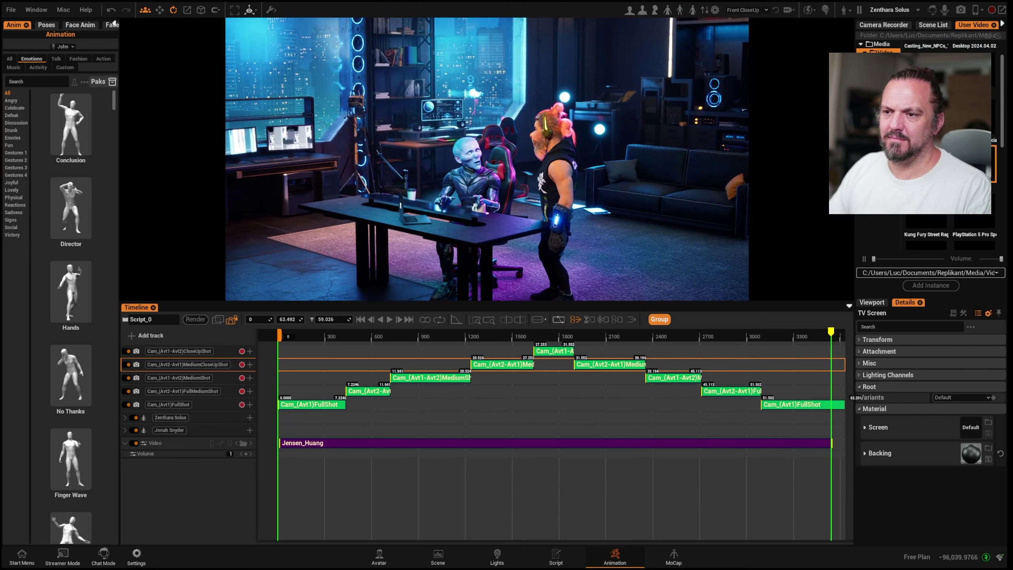
key("space")
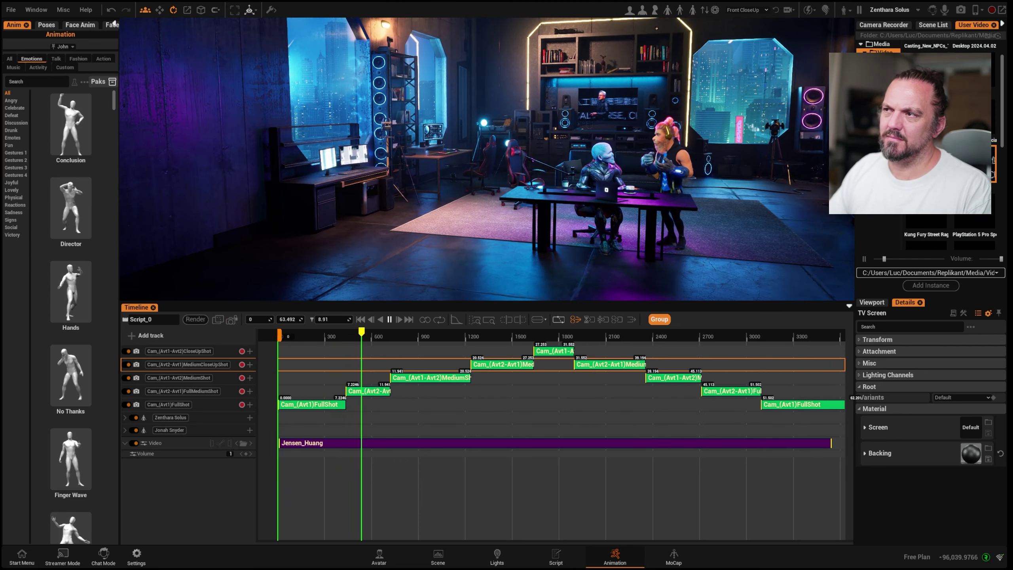
key("space")
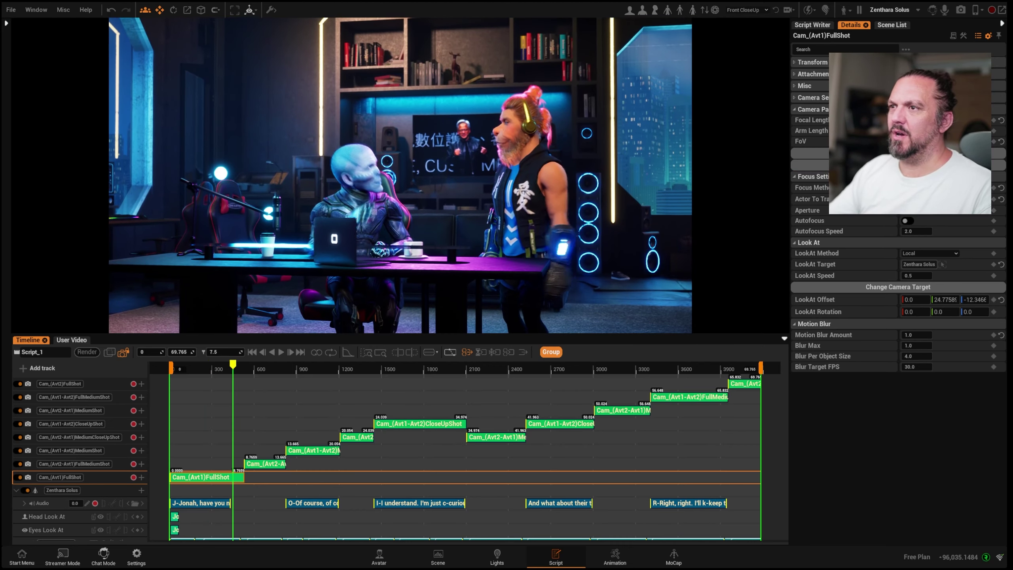
Scrub the Script_1 timeline back to preview an early shot.
left_click_drag(233, 365, 199, 365)
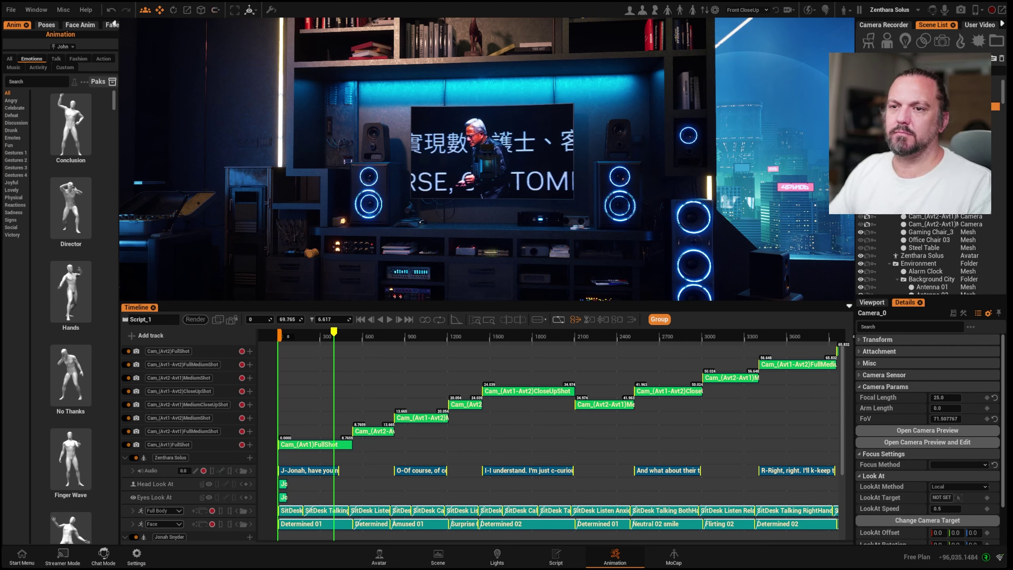
Show the Add track menu with Fade, Audio, Video, Camera and TV tracks.
left_click(147, 335)
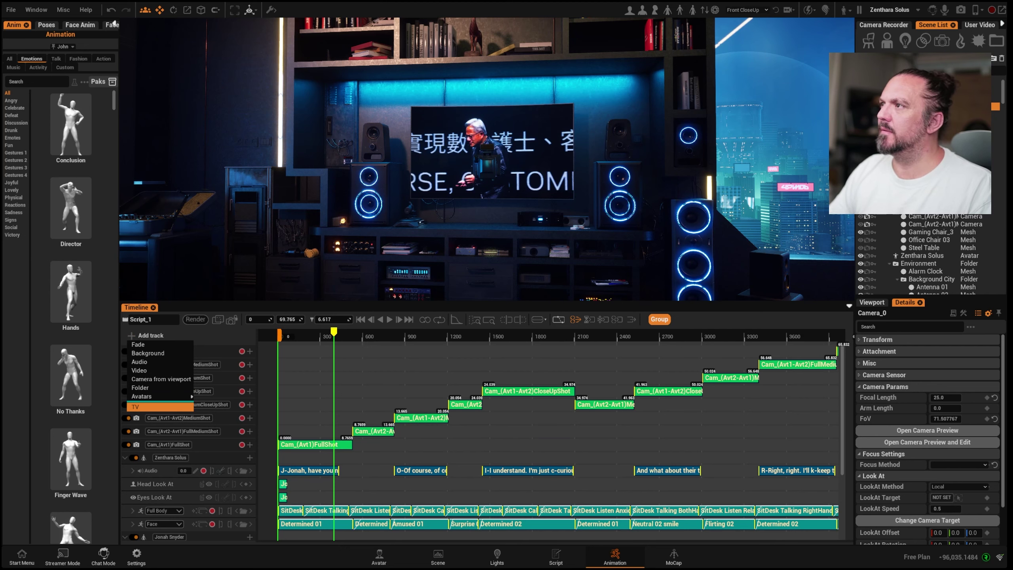
Add a TV track with two TV shots, one mid-conversation, and play back to check the cuts.
left_click(159, 406)
scroll(474, 443, "down", 3)
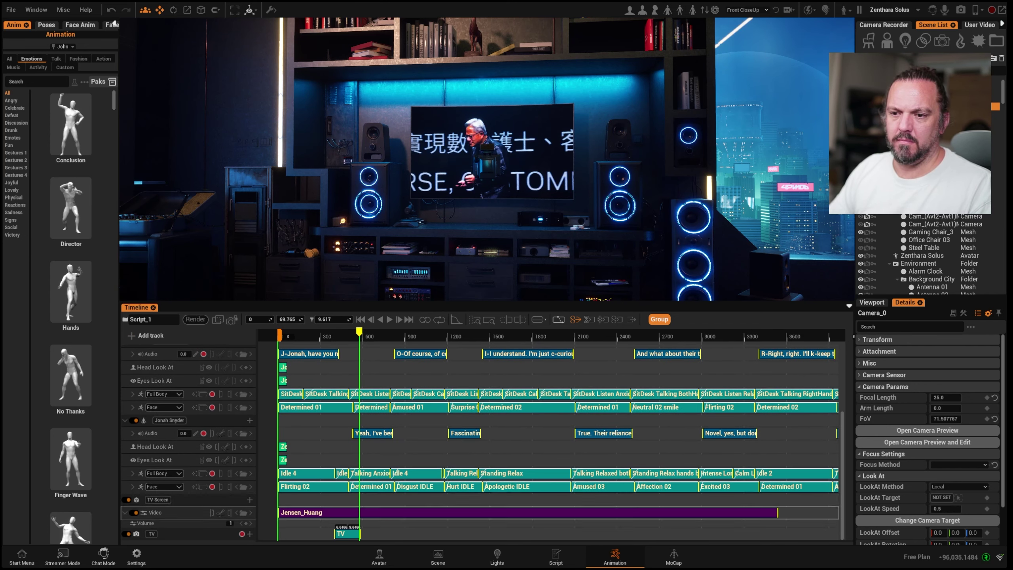
scroll(474, 444, "up", 2)
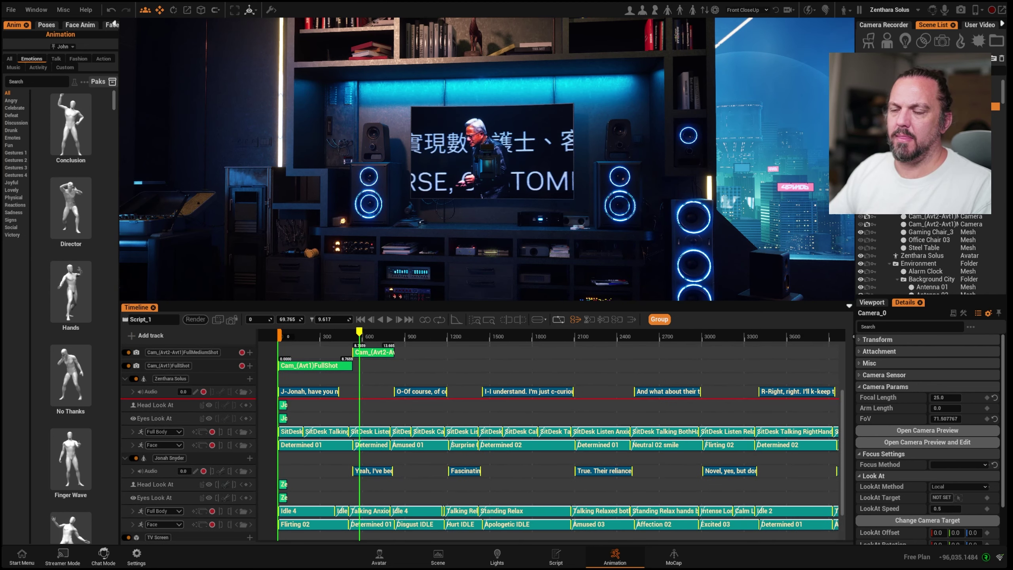
scroll(475, 444, "up", 1)
scroll(475, 443, "up", 1)
scroll(475, 443, "up", 1)
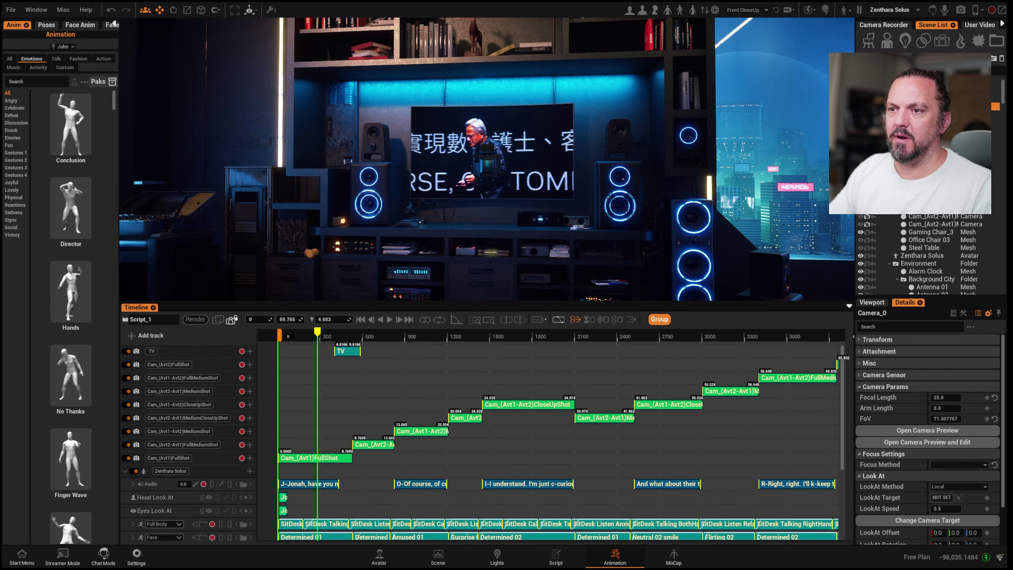
key("space")
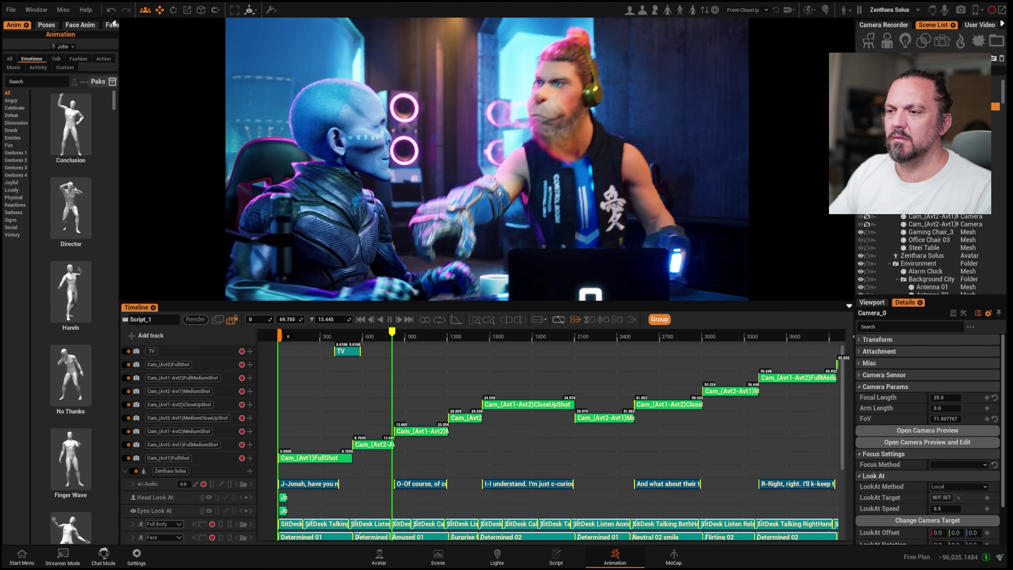
scroll(554, 435, "down", 2)
scroll(555, 436, "down", 2)
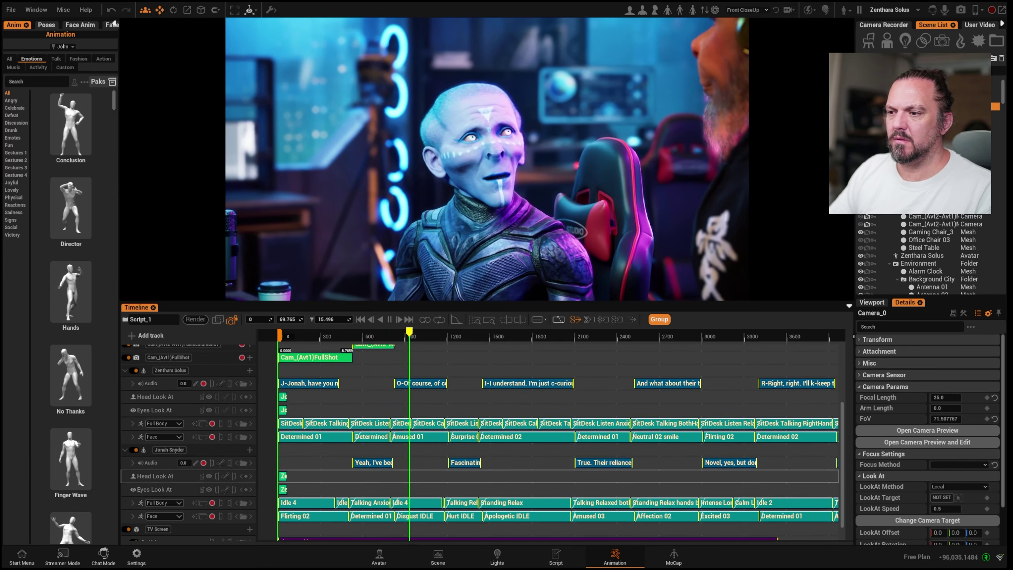
scroll(554, 436, "down", 1)
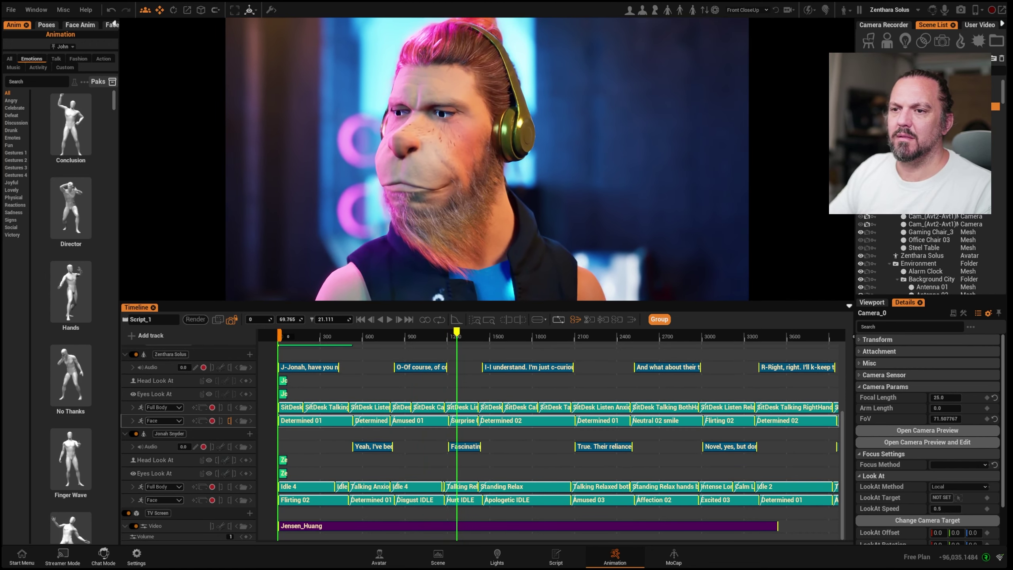
scroll(554, 435, "up", 5)
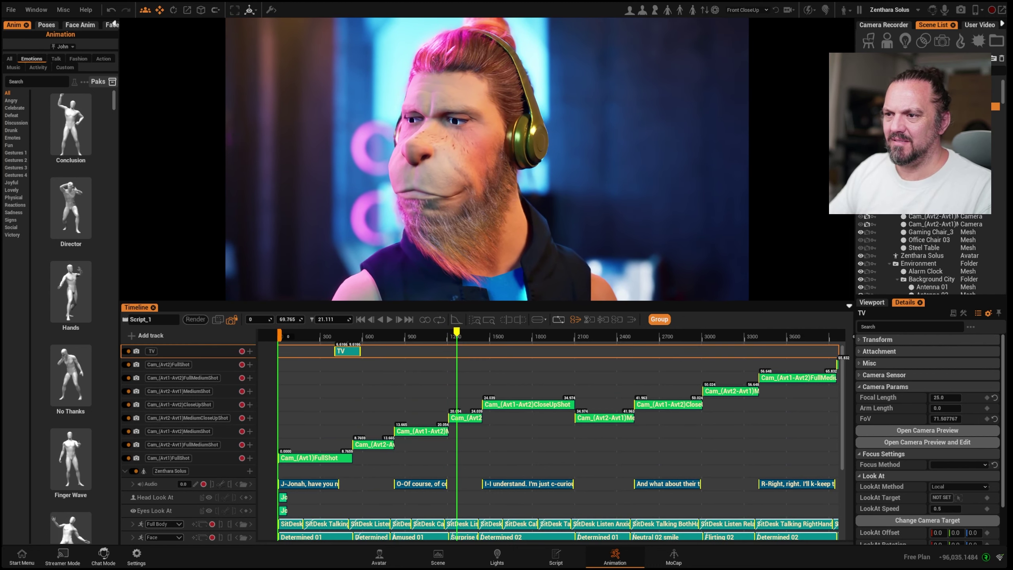
left_click_drag(456, 332, 480, 333)
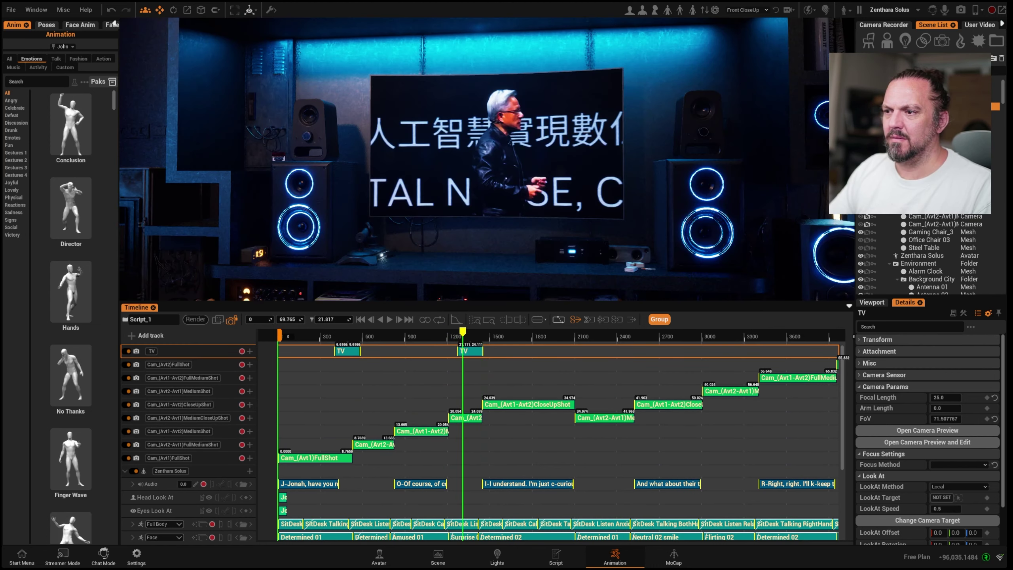
left_click(534, 404)
key("space")
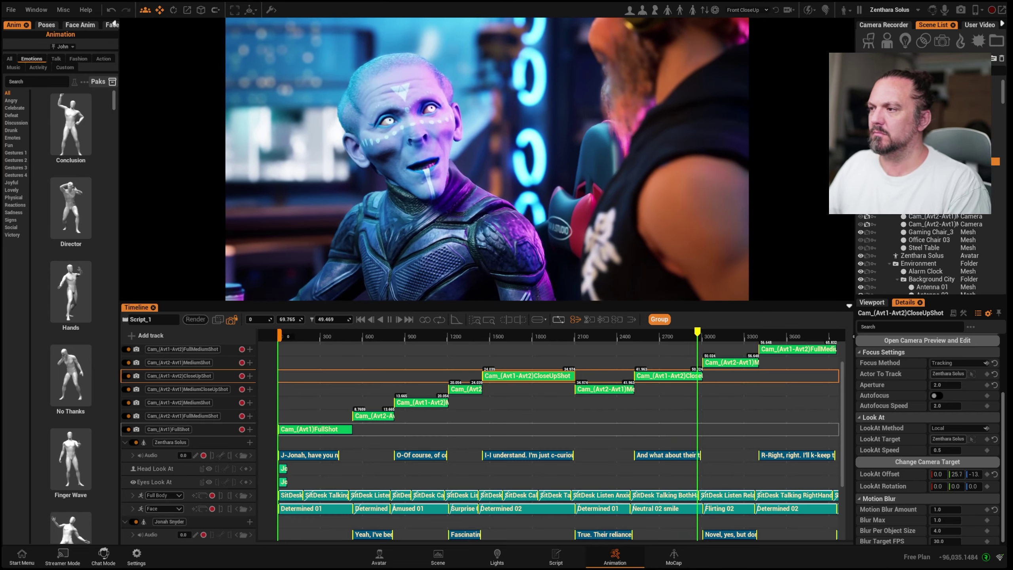
Stop the conversation playback and return to the start.
key("space")
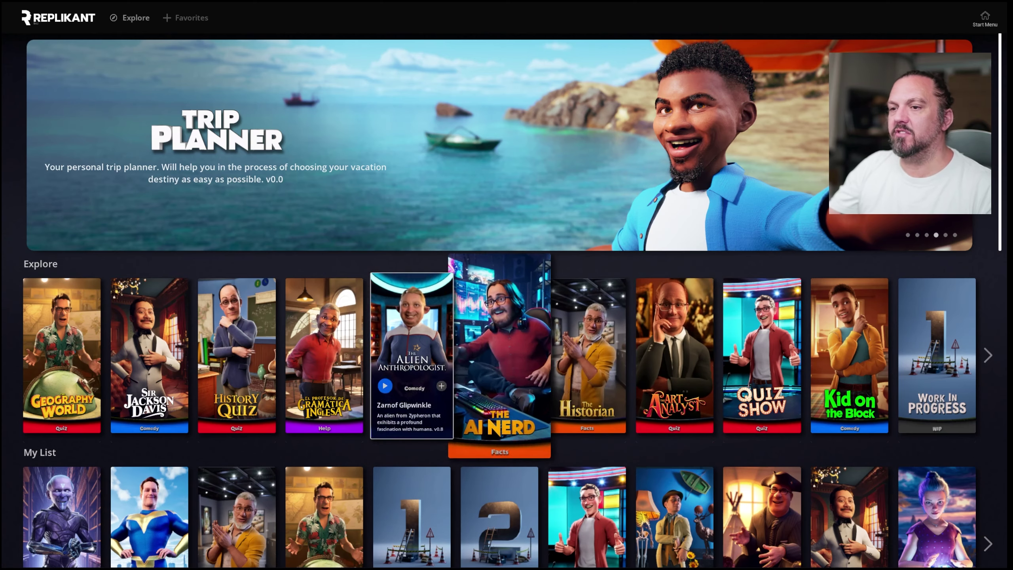
scroll(236, 332, "down", 1)
scroll(237, 332, "down", 2)
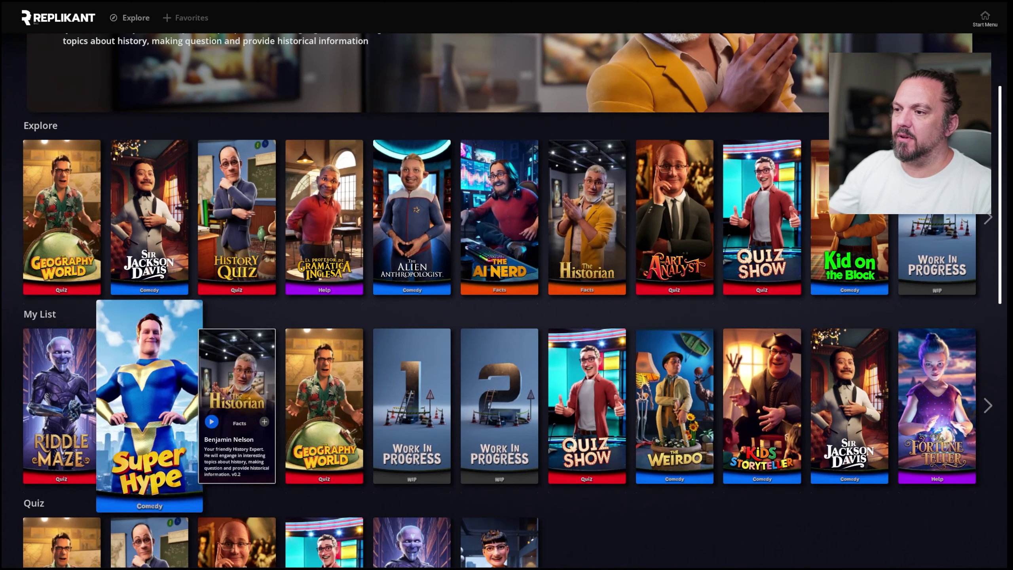
scroll(674, 396, "up", 2)
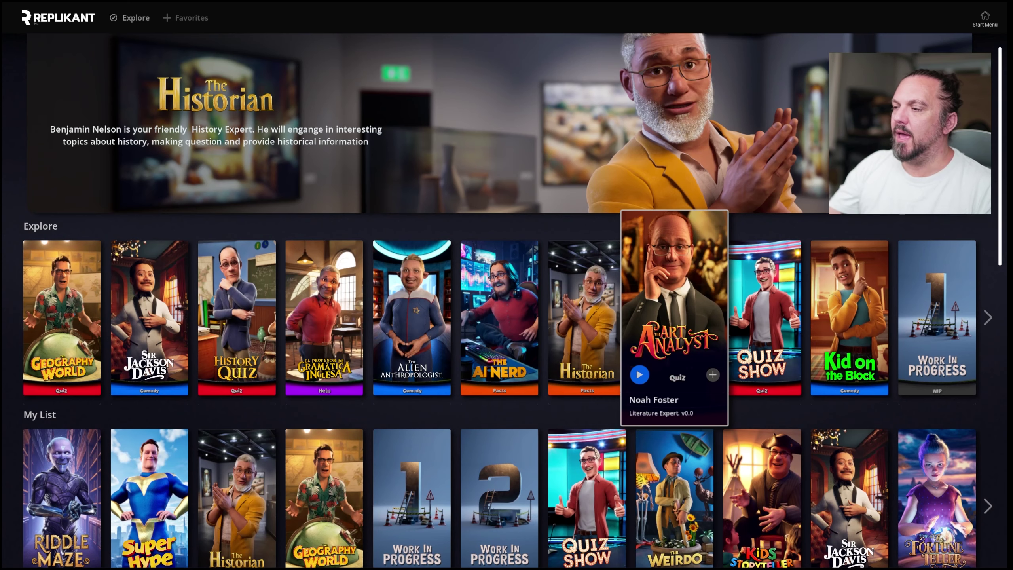